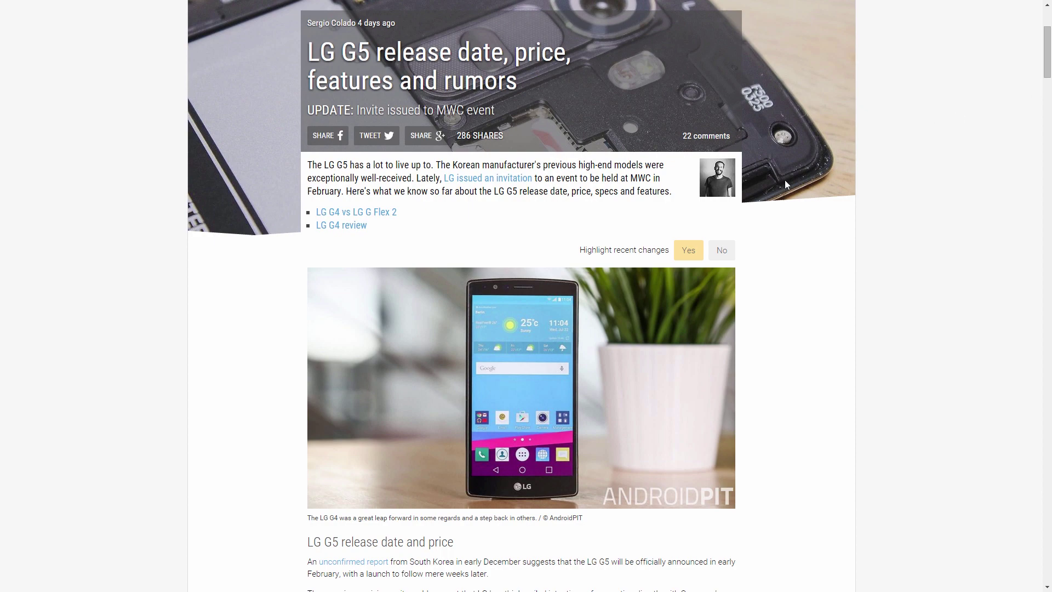
{"action": "scroll", "coordinate": [785, 180], "scroll_direction": "down", "scroll_amount": 5}
{"action": "scroll", "coordinate": [749, 202], "scroll_direction": "down", "scroll_amount": 3}
{"action": "scroll", "coordinate": [750, 202], "scroll_direction": "down", "scroll_amount": 2}
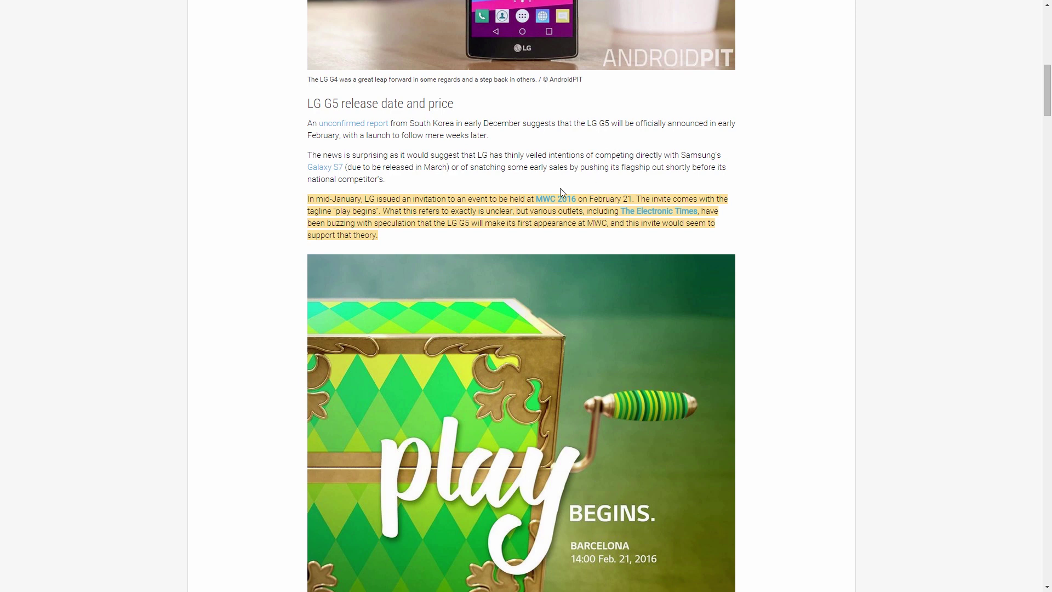
{"action": "scroll", "coordinate": [559, 188], "scroll_direction": "down", "scroll_amount": 1}
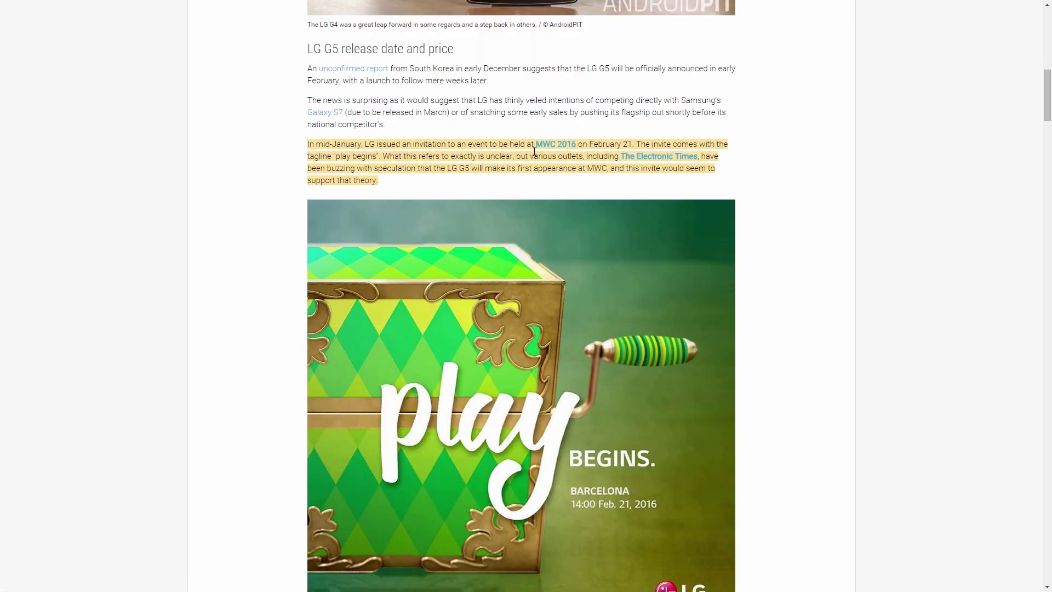
{"action": "scroll", "coordinate": [167, 207], "scroll_direction": "down", "scroll_amount": 3}
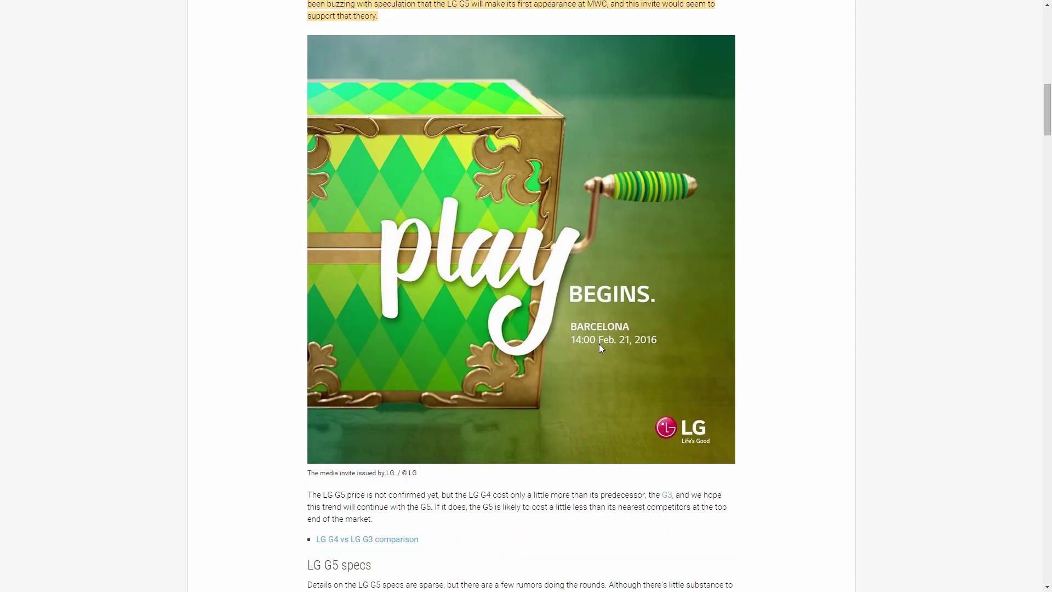
{"action": "scroll", "coordinate": [247, 205], "scroll_direction": "down", "scroll_amount": 4}
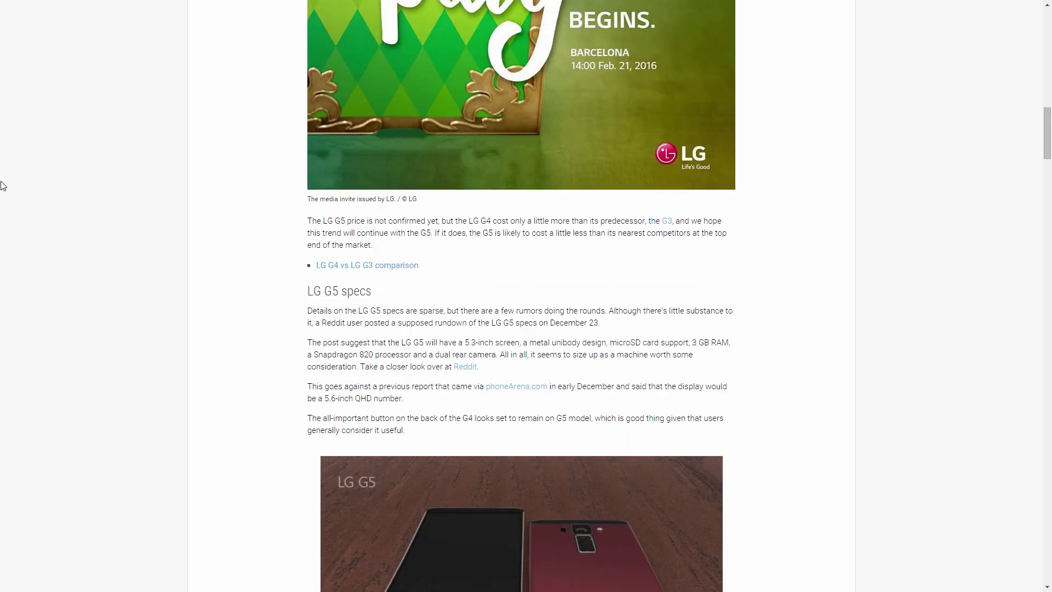
{"action": "scroll", "coordinate": [3, 186], "scroll_direction": "down", "scroll_amount": 2}
{"action": "scroll", "coordinate": [165, 189], "scroll_direction": "down", "scroll_amount": 1}
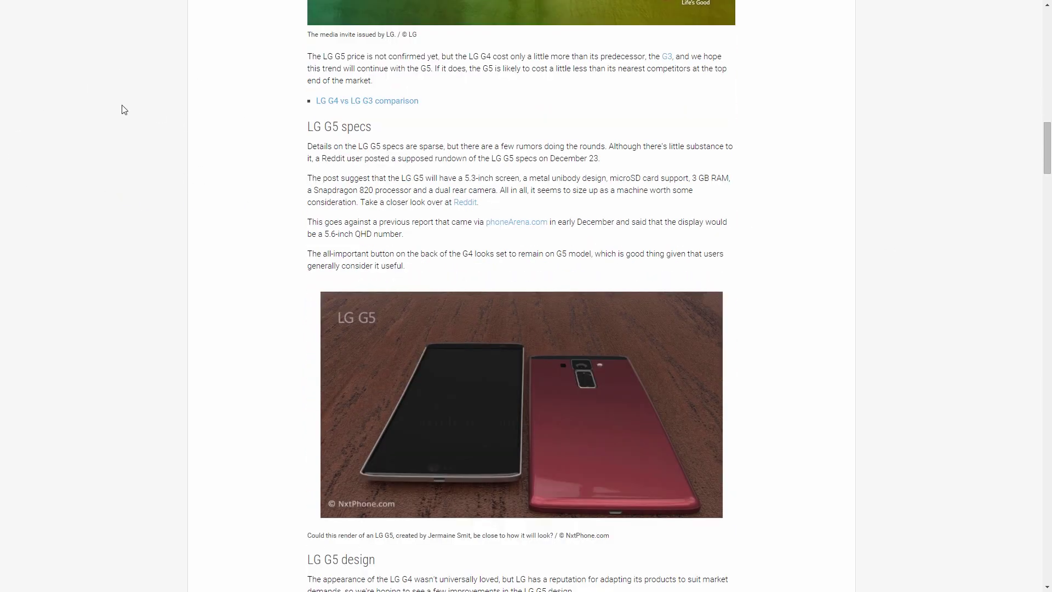
{"action": "scroll", "coordinate": [123, 109], "scroll_direction": "up", "scroll_amount": 1}
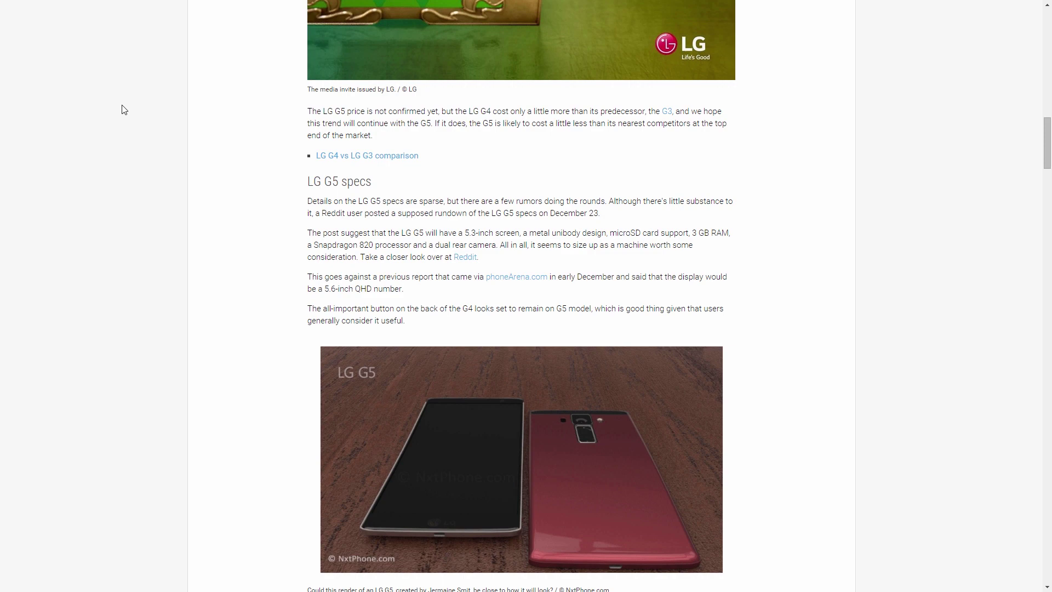
{"action": "scroll", "coordinate": [122, 109], "scroll_direction": "down", "scroll_amount": 1}
{"action": "scroll", "coordinate": [135, 115], "scroll_direction": "down", "scroll_amount": 1}
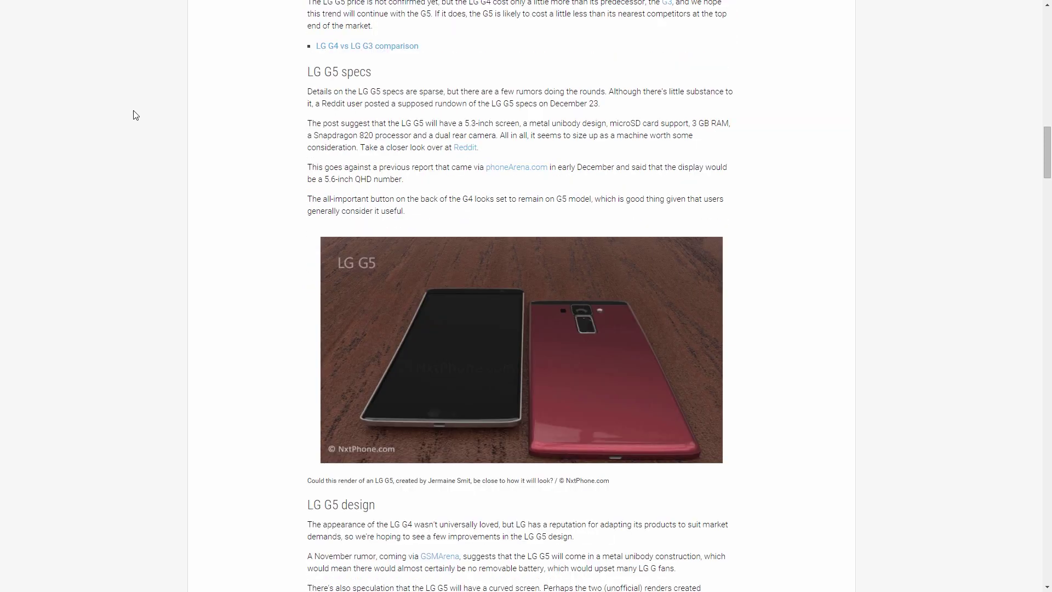
{"action": "scroll", "coordinate": [136, 114], "scroll_direction": "down", "scroll_amount": 1}
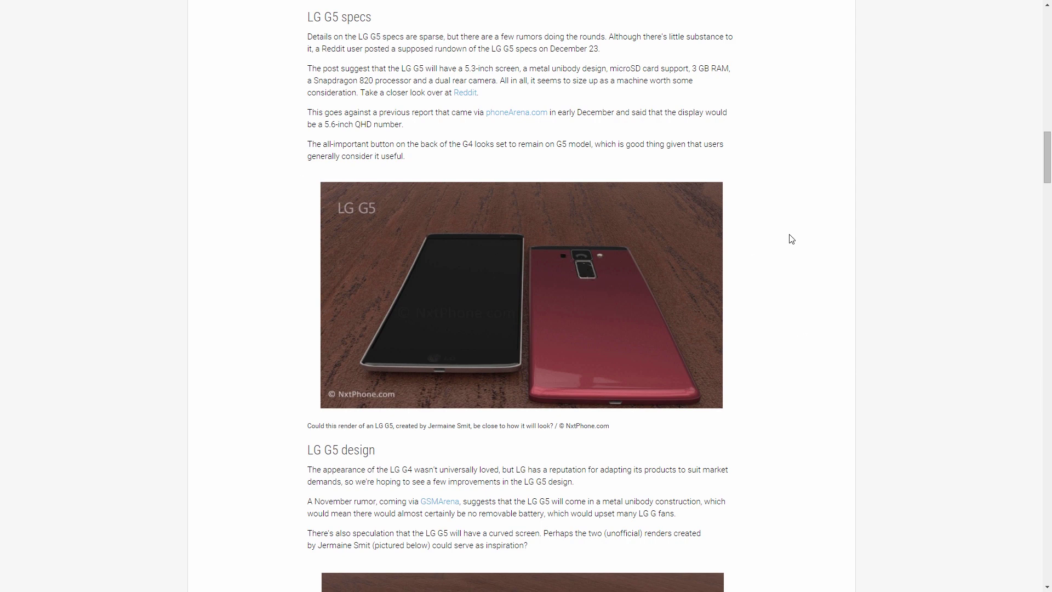
{"action": "scroll", "coordinate": [794, 239], "scroll_direction": "down", "scroll_amount": 1}
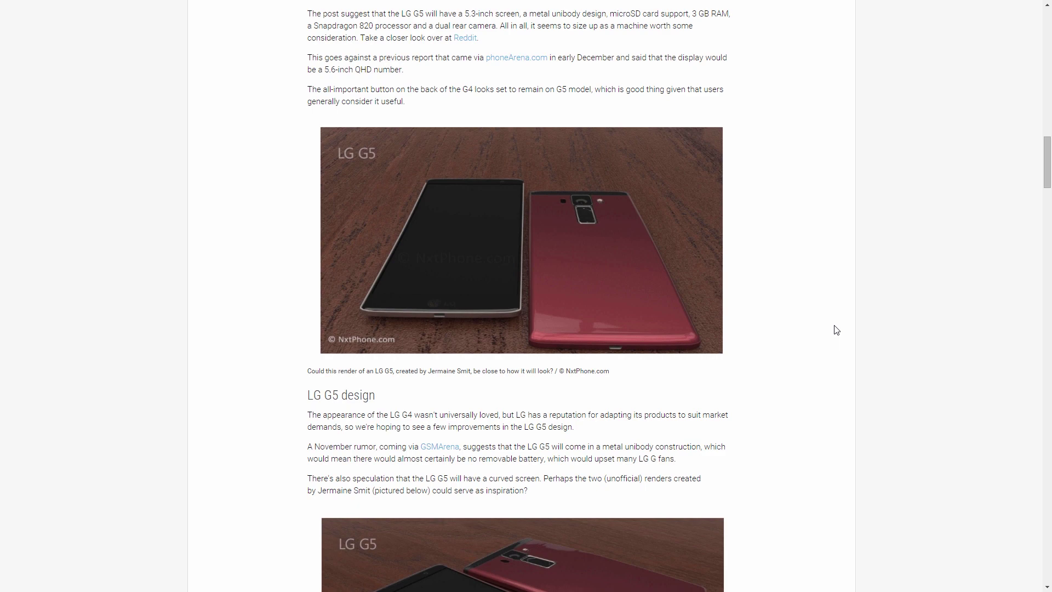
{"action": "scroll", "coordinate": [835, 329], "scroll_direction": "down", "scroll_amount": 3}
{"action": "scroll", "coordinate": [806, 329], "scroll_direction": "down", "scroll_amount": 1}
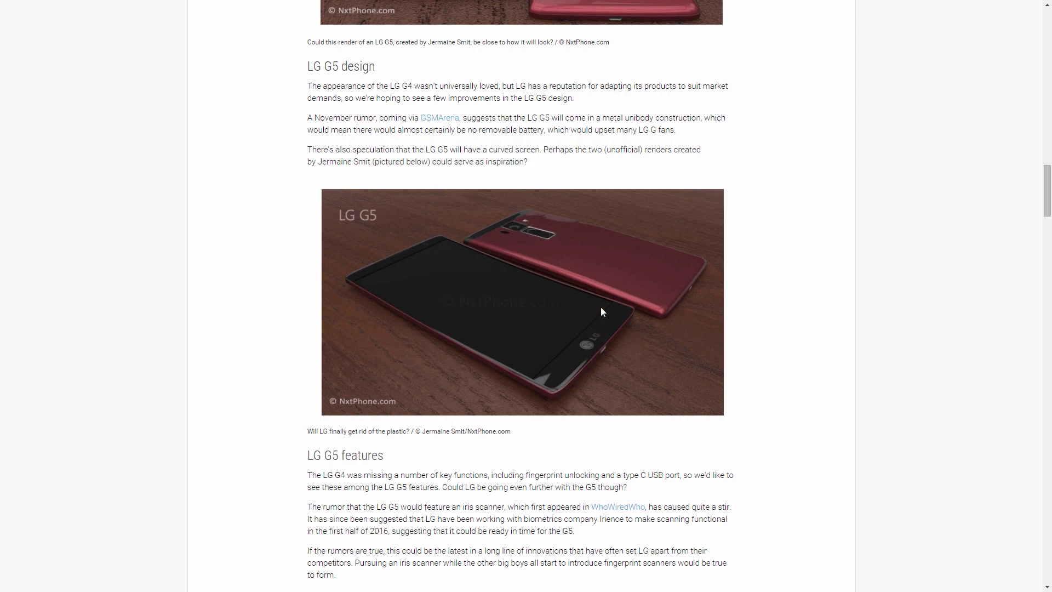
{"action": "scroll", "coordinate": [509, 266], "scroll_direction": "down", "scroll_amount": 1}
{"action": "scroll", "coordinate": [509, 268], "scroll_direction": "up", "scroll_amount": 1}
{"action": "scroll", "coordinate": [473, 257], "scroll_direction": "down", "scroll_amount": 3}
{"action": "scroll", "coordinate": [448, 285], "scroll_direction": "down", "scroll_amount": 2}
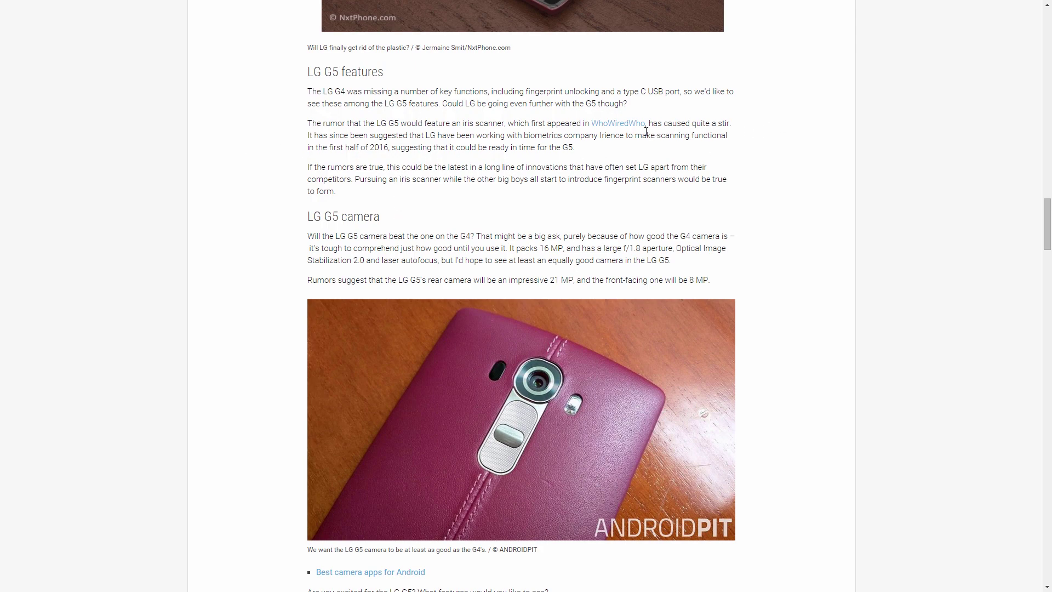
{"action": "scroll", "coordinate": [335, 163], "scroll_direction": "down", "scroll_amount": 2}
{"action": "scroll", "coordinate": [335, 162], "scroll_direction": "down", "scroll_amount": 2}
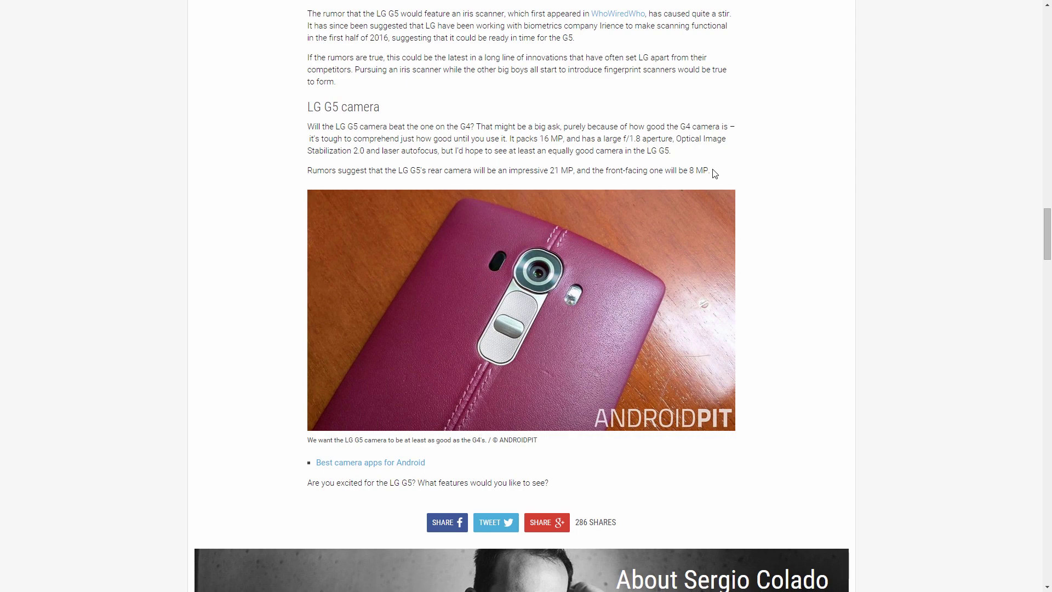
{"action": "scroll", "coordinate": [713, 173], "scroll_direction": "up", "scroll_amount": 5}
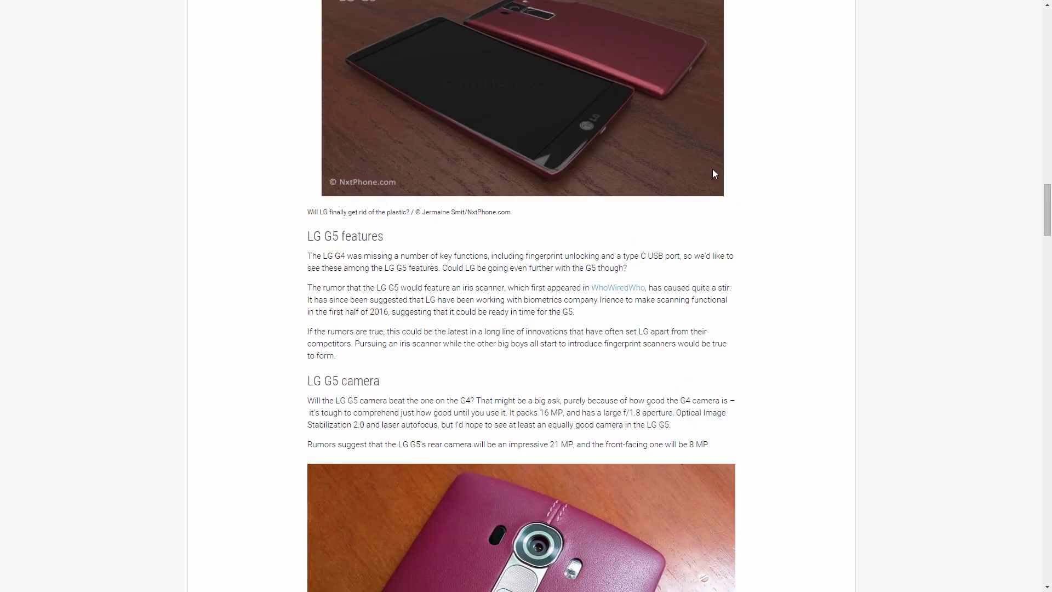
{"action": "scroll", "coordinate": [713, 172], "scroll_direction": "up", "scroll_amount": 5}
{"action": "scroll", "coordinate": [714, 173], "scroll_direction": "up", "scroll_amount": 5}
{"action": "scroll", "coordinate": [713, 173], "scroll_direction": "up", "scroll_amount": 5}
{"action": "scroll", "coordinate": [712, 168], "scroll_direction": "up", "scroll_amount": 5}
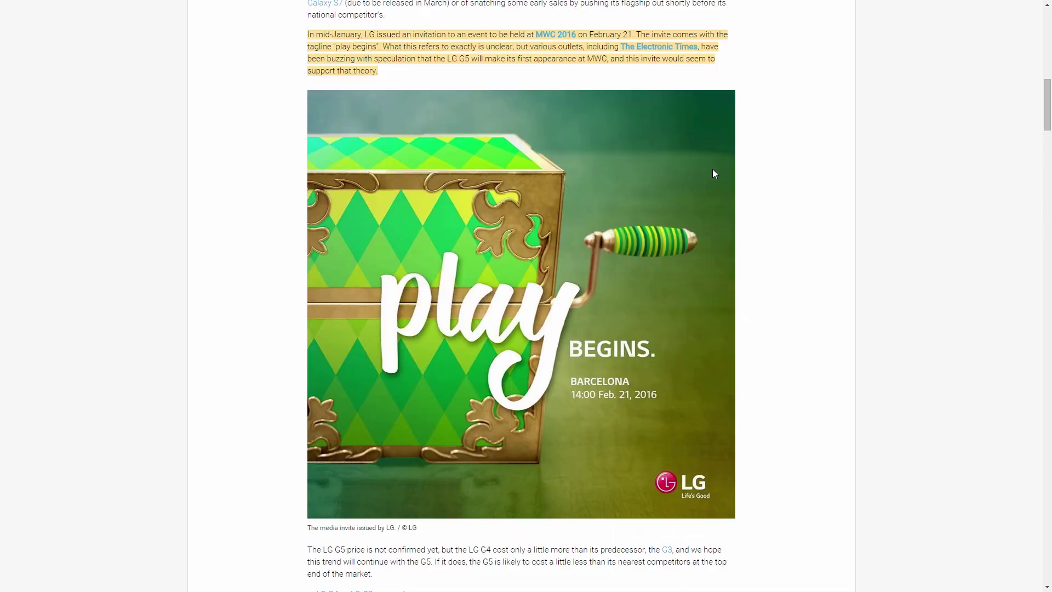
{"action": "scroll", "coordinate": [713, 169], "scroll_direction": "up", "scroll_amount": 5}
{"action": "scroll", "coordinate": [712, 168], "scroll_direction": "up", "scroll_amount": 5}
{"action": "scroll", "coordinate": [713, 169], "scroll_direction": "up", "scroll_amount": 4}
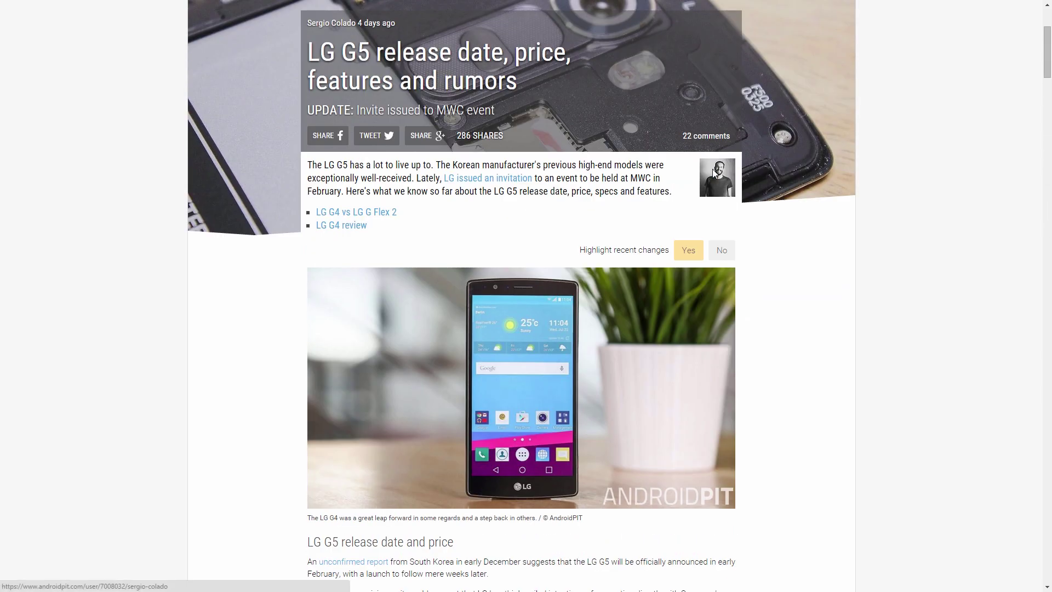